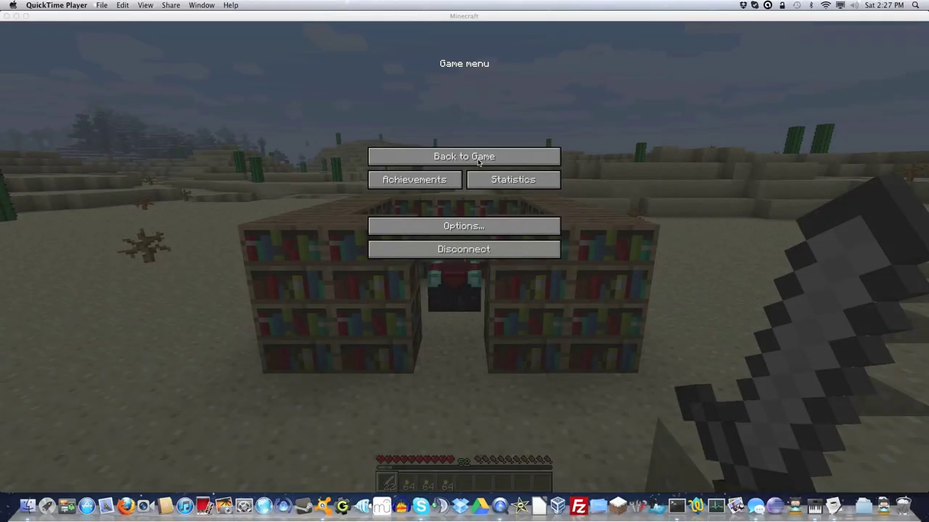
Step: Resume the Minecraft game and walk between the bookshelves up to the enchanting table
click(479, 158)
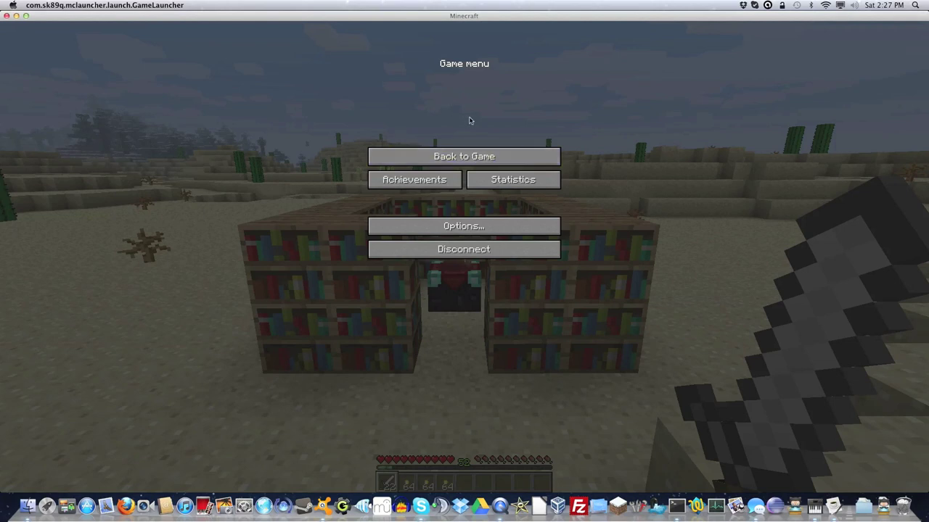
click(465, 157)
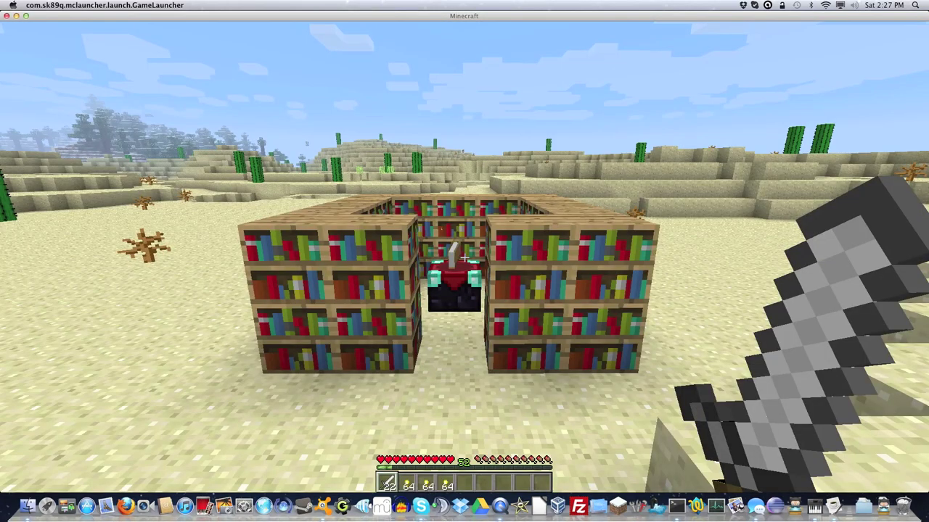
key(s)
key(a)
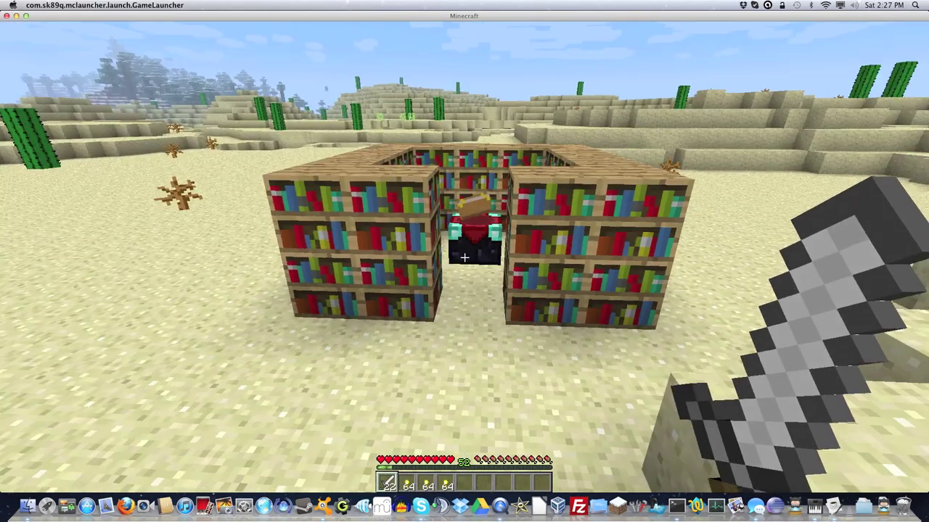
key(w)
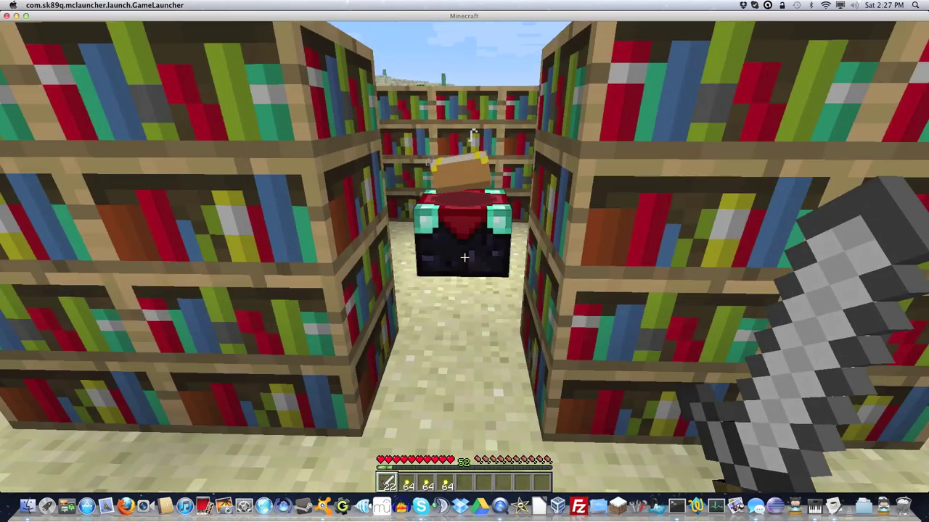
key(w)
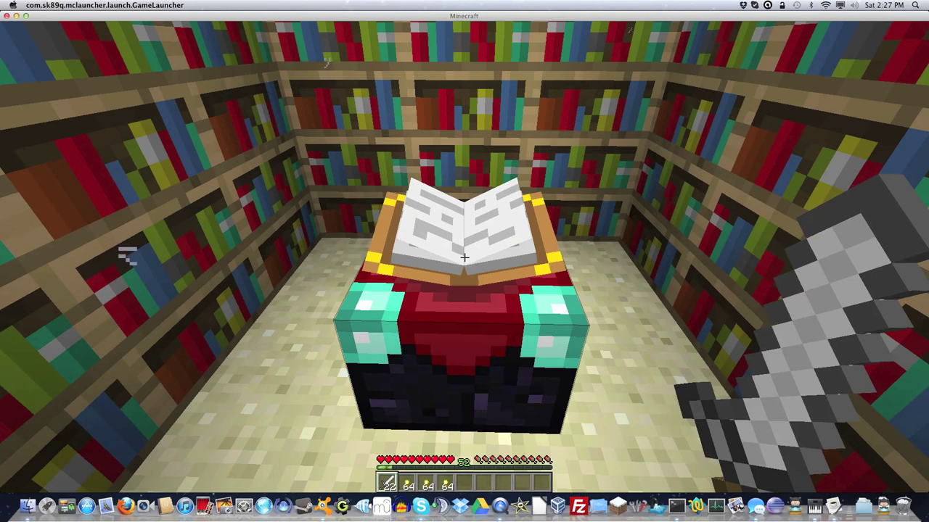
Step: Set the video render distance to Normal and return to the game
key(Escape)
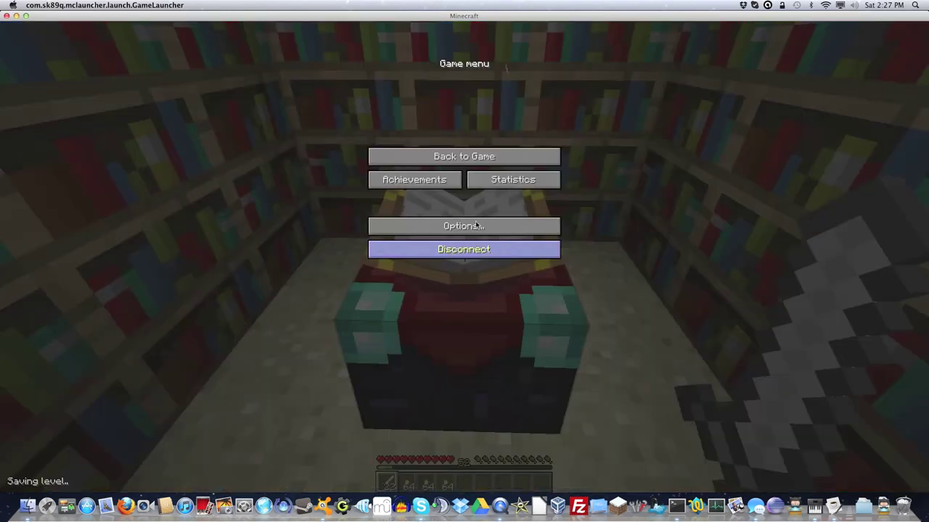
click(477, 227)
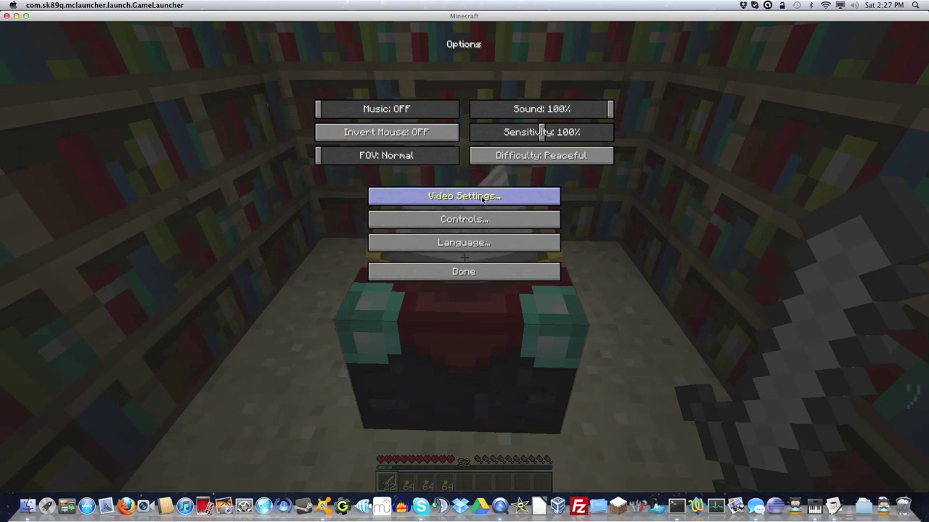
click(510, 199)
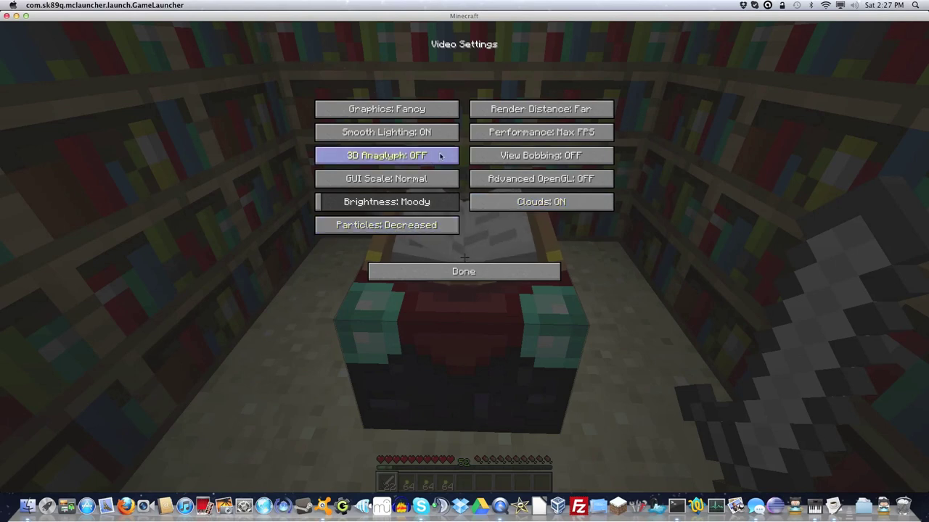
click(503, 108)
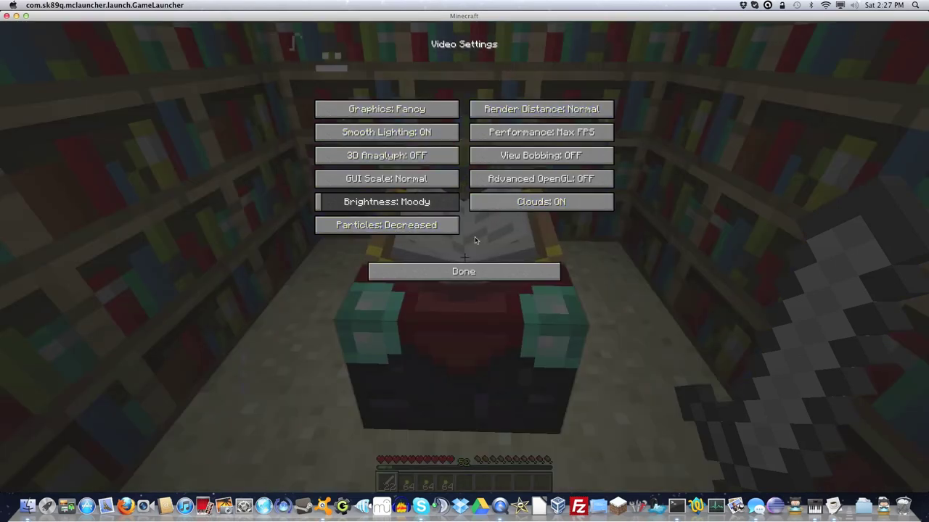
click(471, 274)
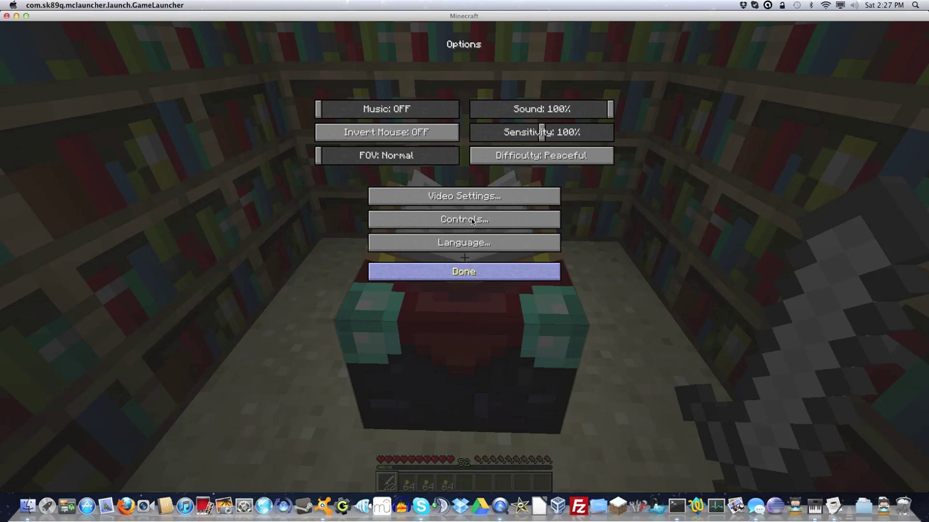
click(471, 270)
click(473, 158)
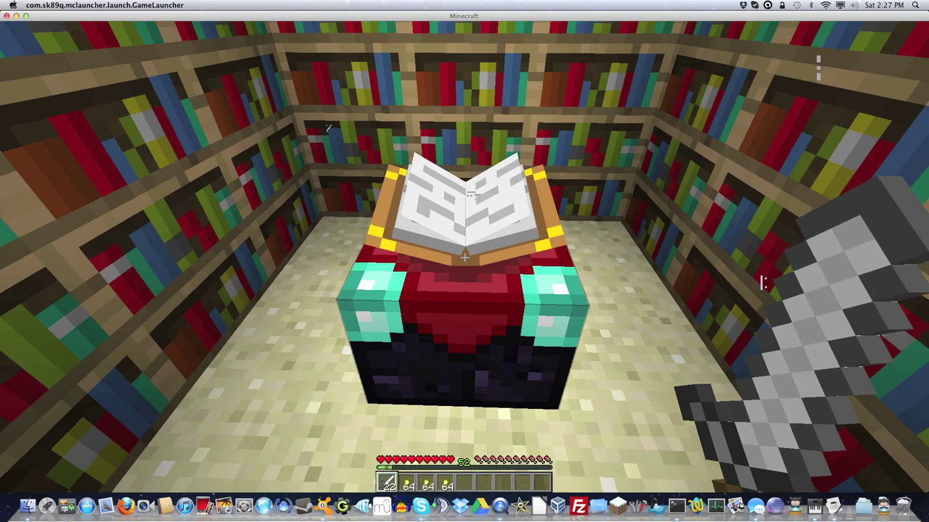
Step: Enchant one iron sword at the enchanting table with the level 16 option and store it in the inventory
right_click(464, 255)
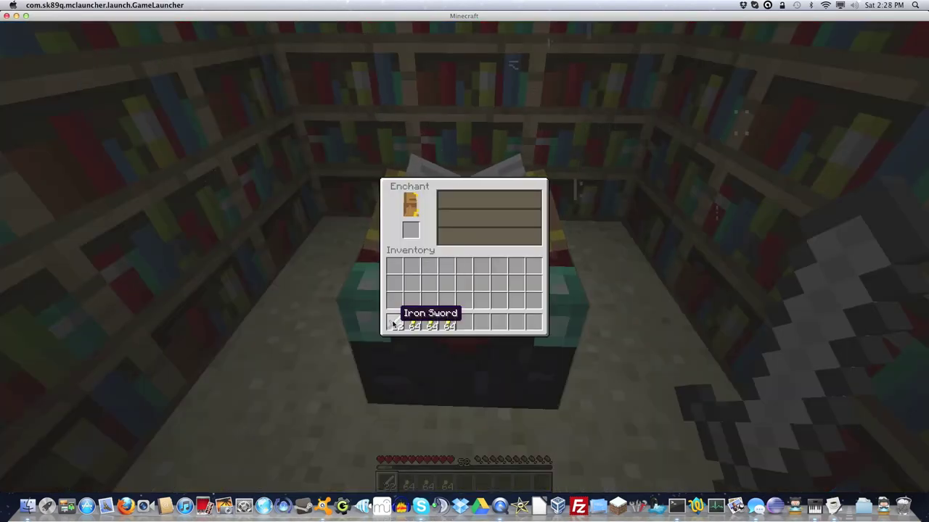
click(393, 324)
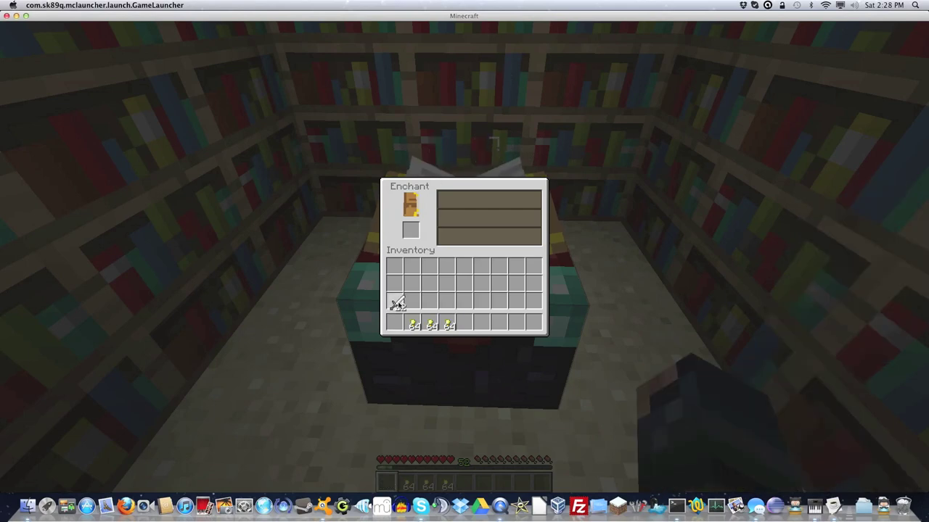
click(410, 232)
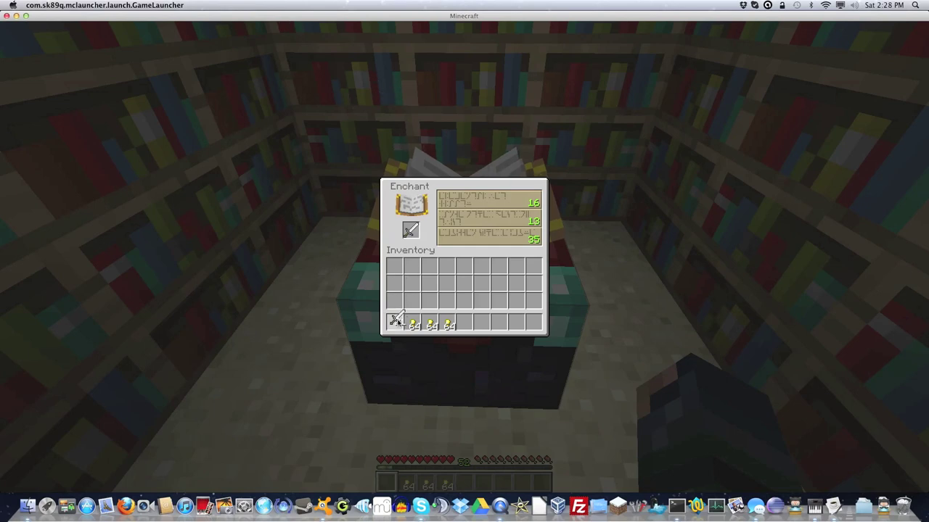
click(396, 324)
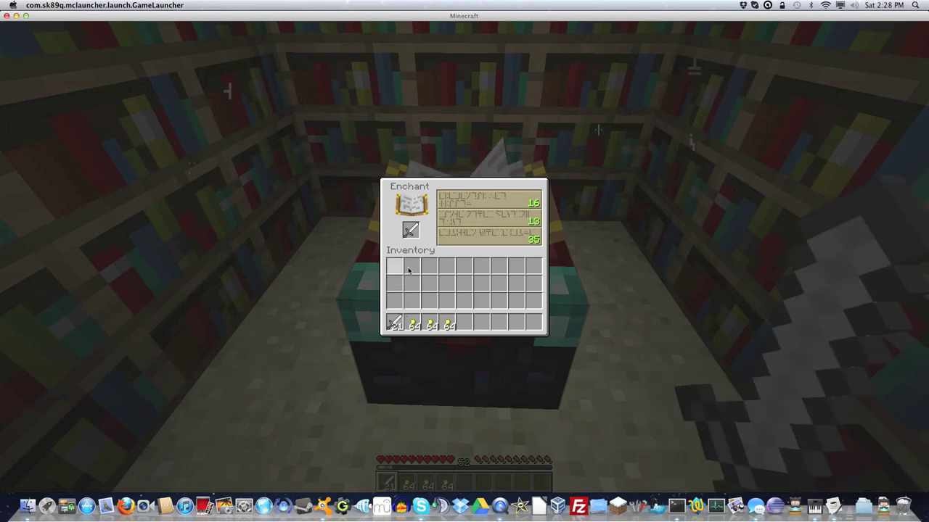
click(506, 207)
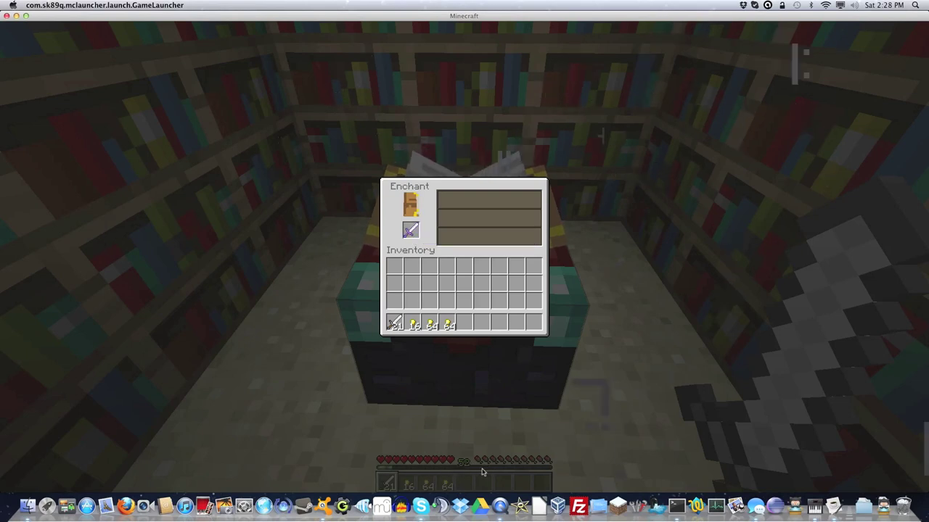
click(410, 230)
click(411, 302)
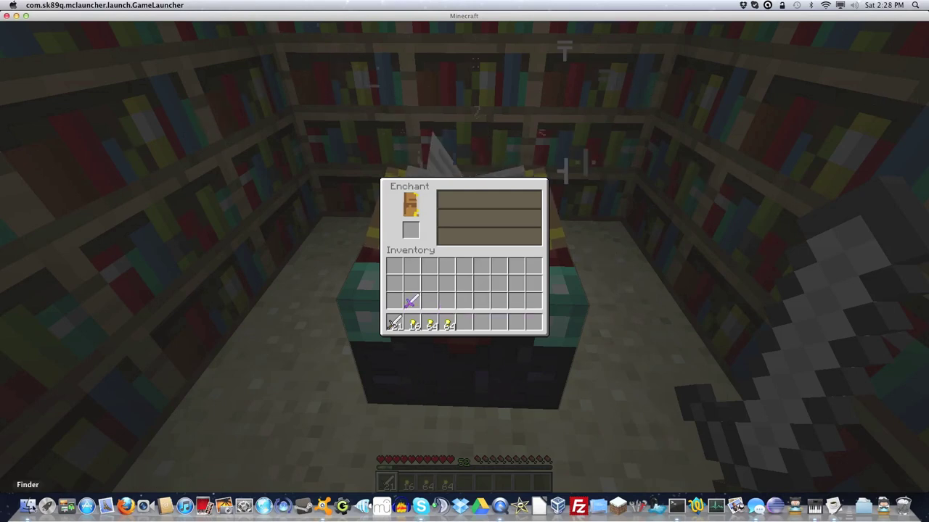
Step: Switch to Finder, open ItemEnchanting's config.yml, set ItemID to 5 and ItemMultiplier to 16, then save and close it
click(27, 506)
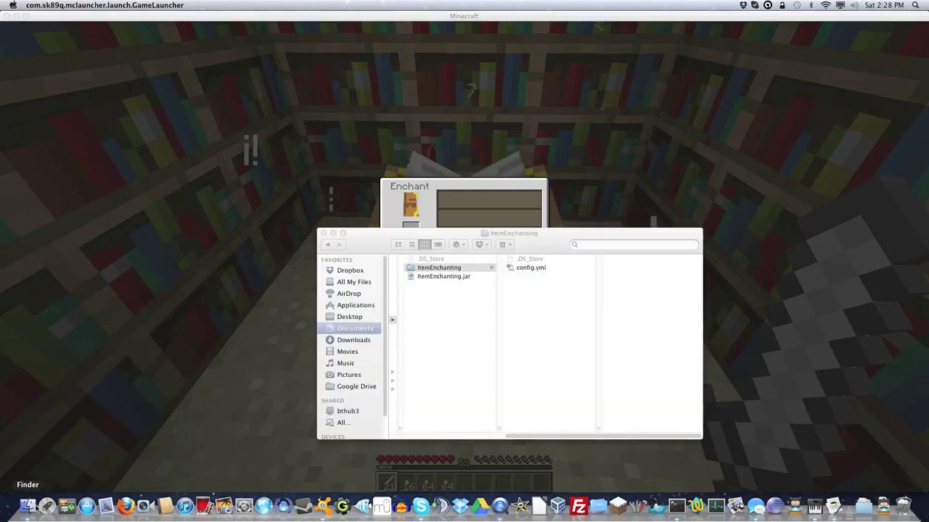
click(536, 270)
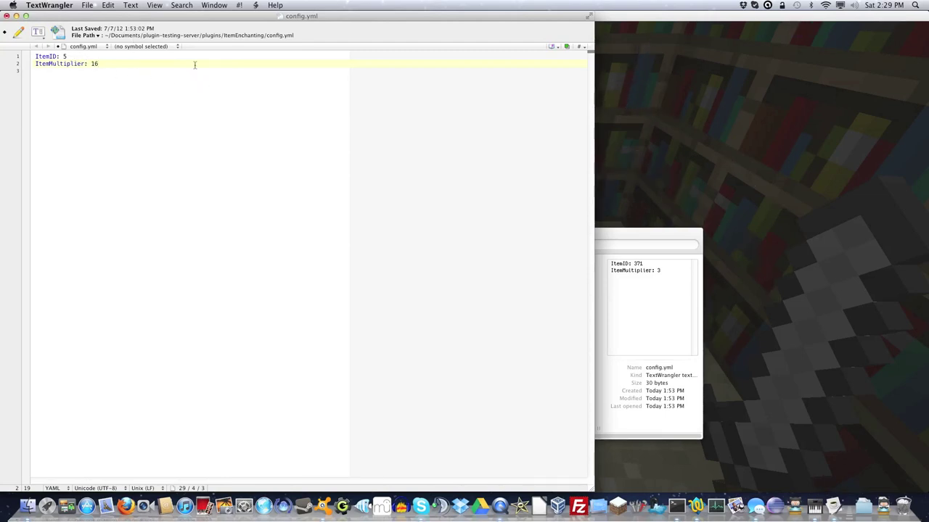
click(88, 6)
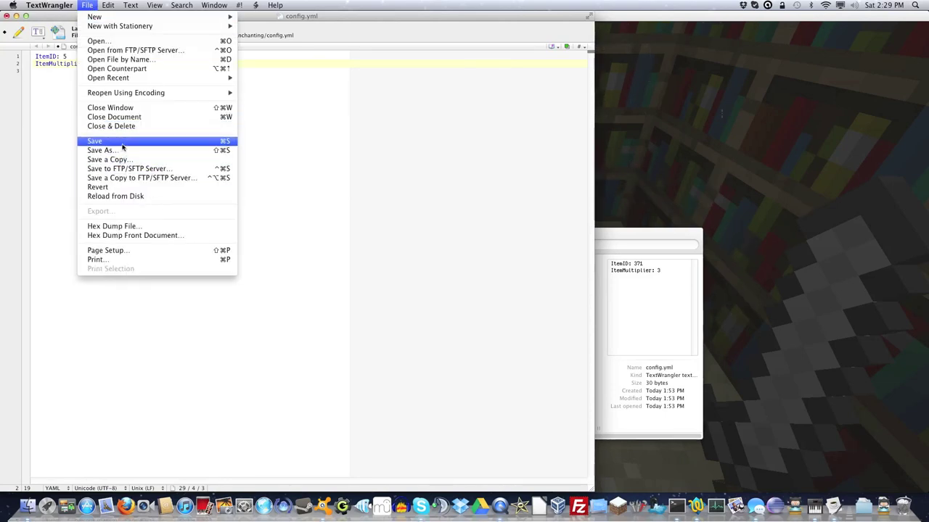
click(122, 143)
click(6, 16)
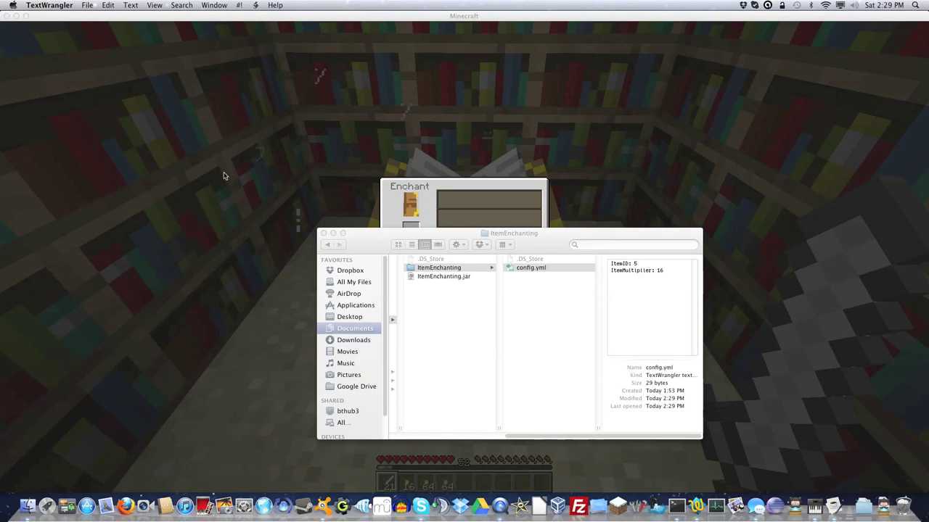
Step: Switch to Terminal and run the reload command on the Minecraft server
click(677, 507)
text(reload)
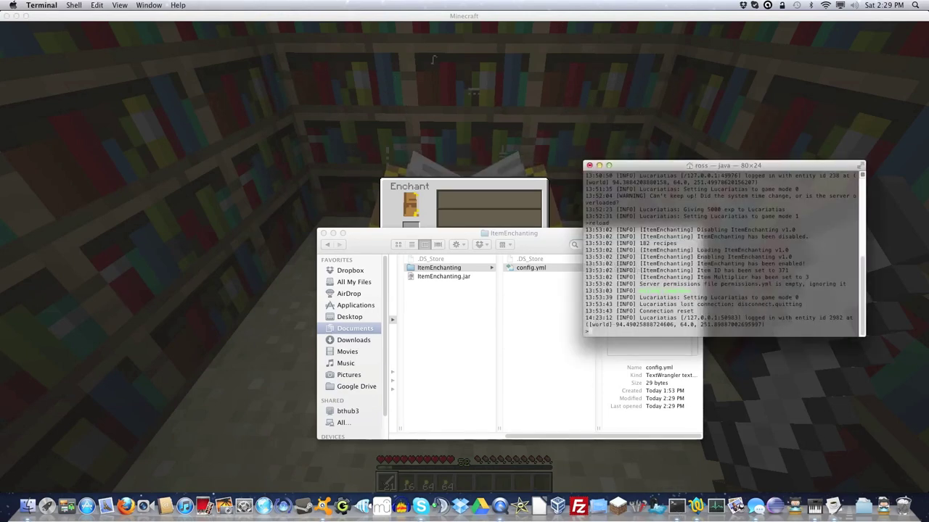
key(Return)
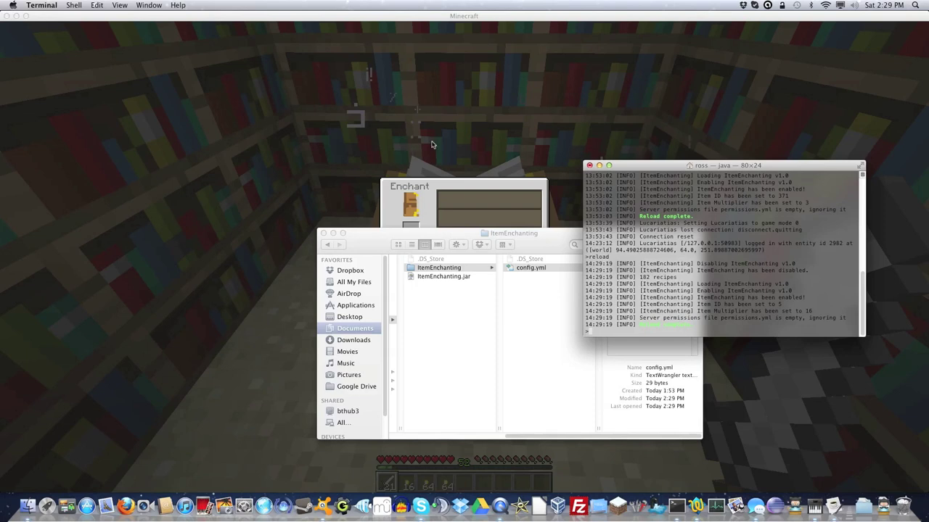
Step: Switch back to Minecraft, try to enchant another iron sword with the level 34 option, and take the sword back out
click(501, 154)
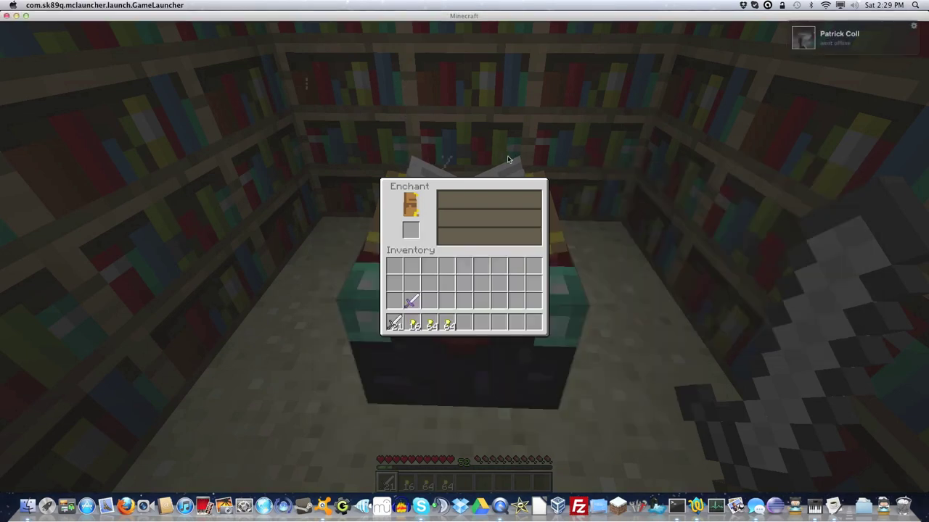
click(394, 324)
click(411, 230)
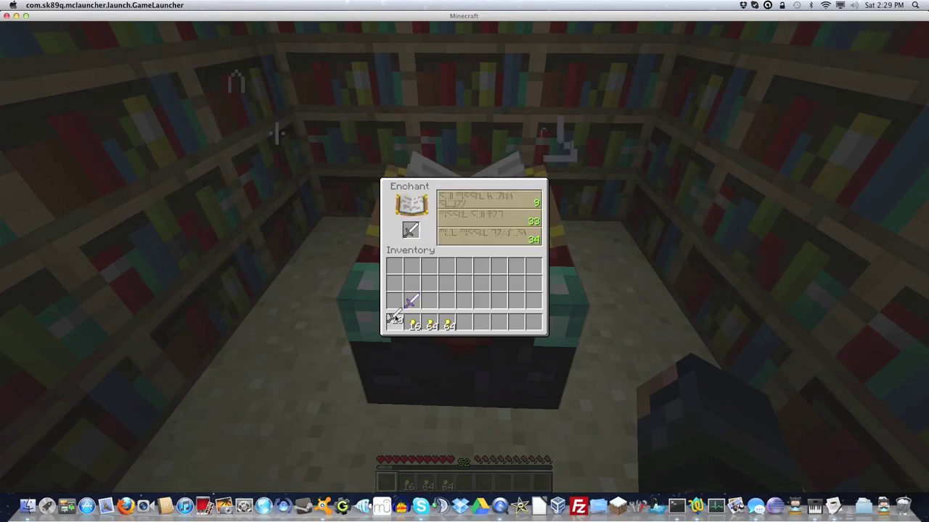
click(514, 234)
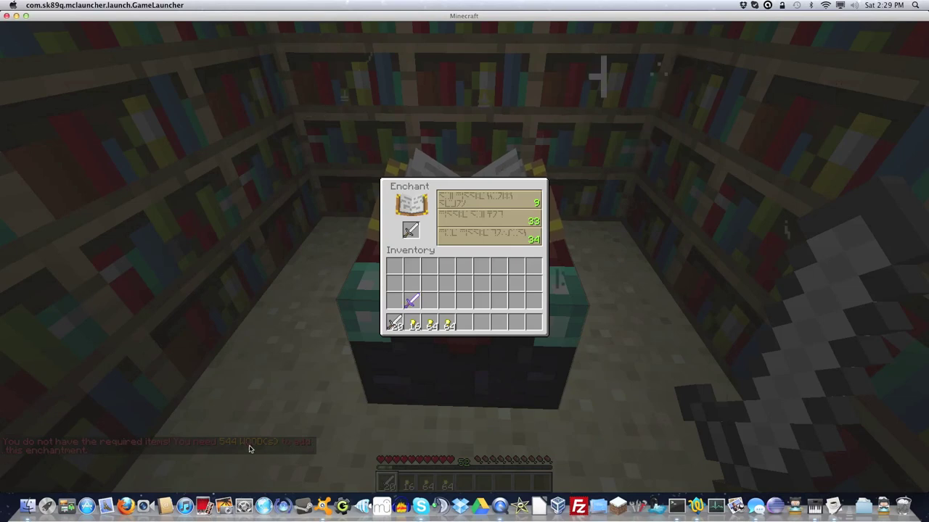
key(6)
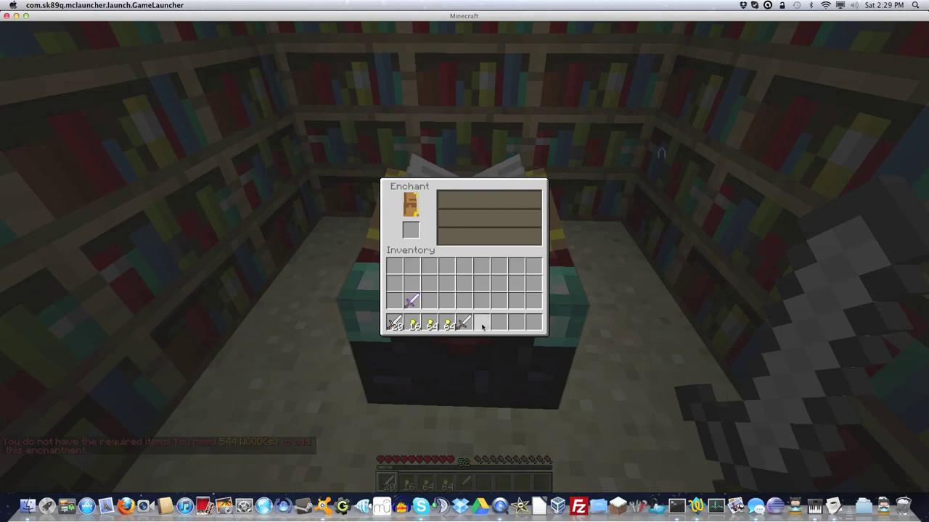
key(Escape)
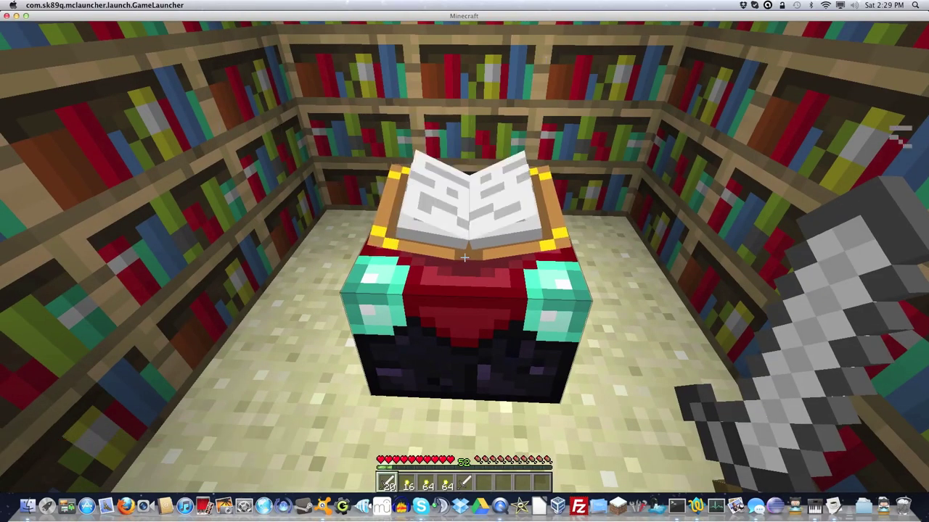
Step: Give the player 90 wood with the /give chat command
text(t)
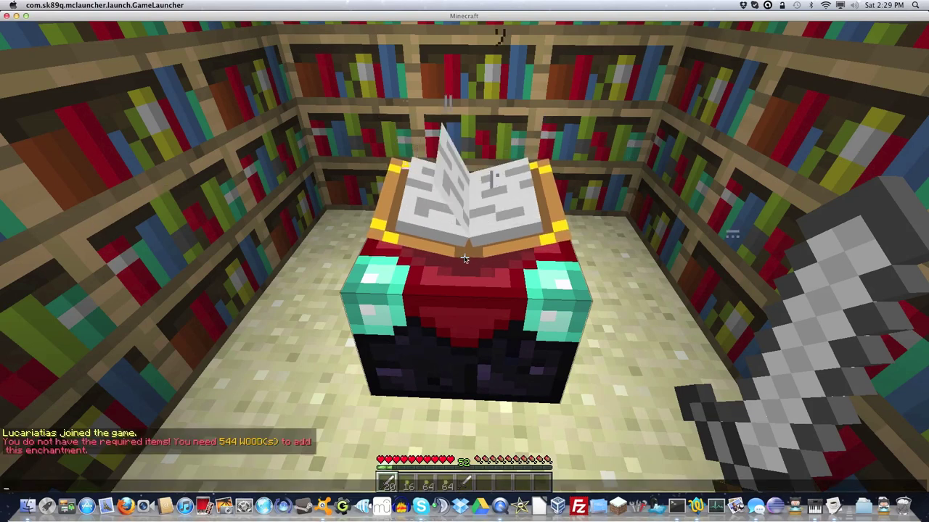
text(/give lucariatias woo)
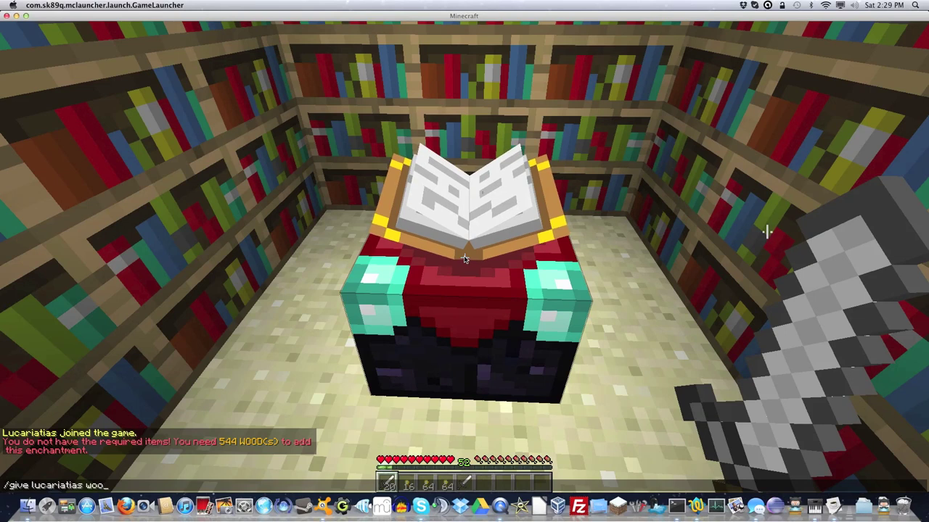
text(d 90)
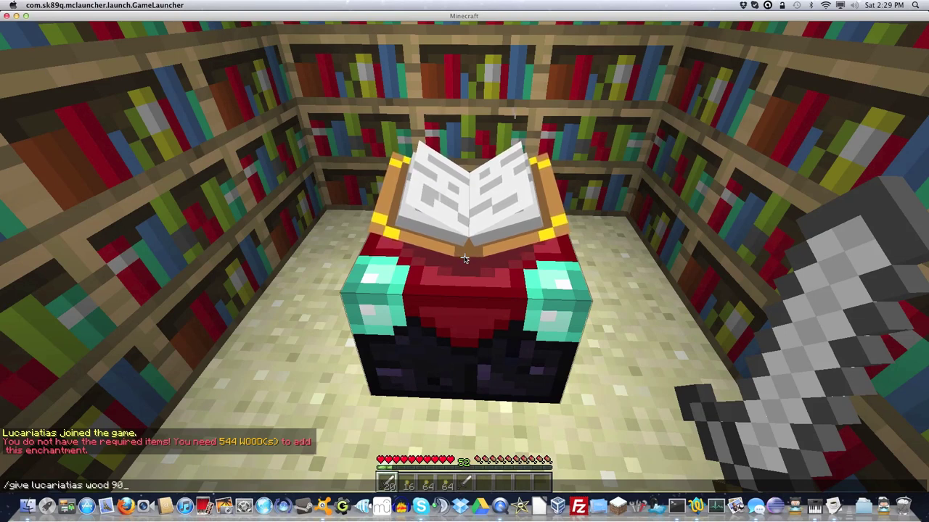
key(Return)
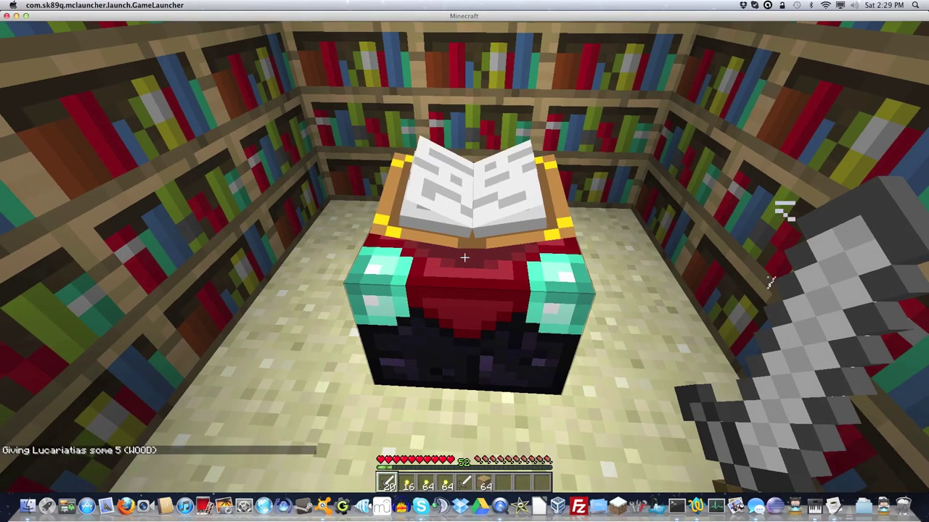
Step: Place the single iron sword in the enchanting table and try to apply the level 11 enchantment
right_click(465, 259)
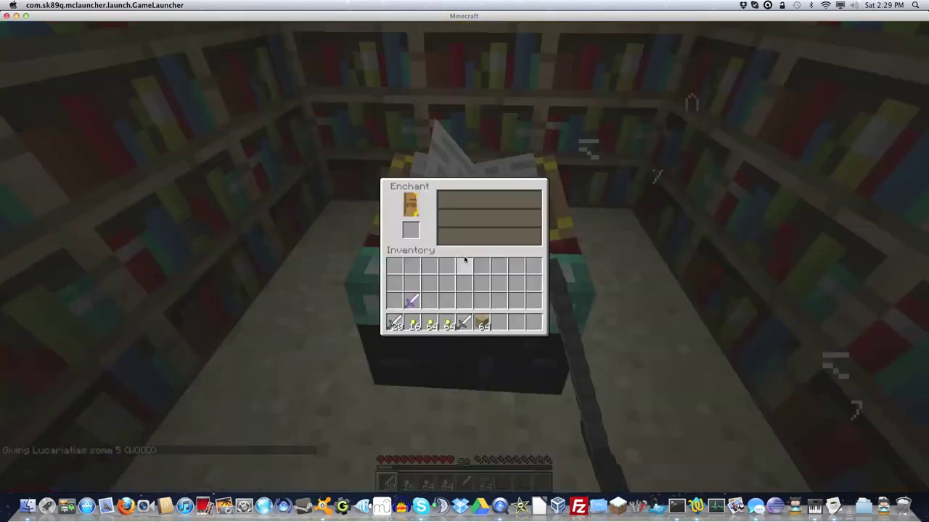
click(464, 325)
click(410, 231)
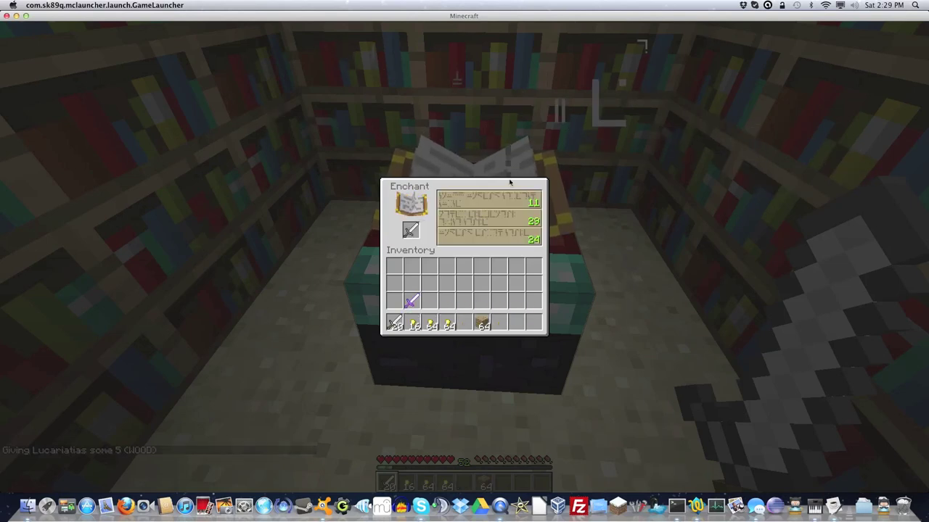
click(510, 196)
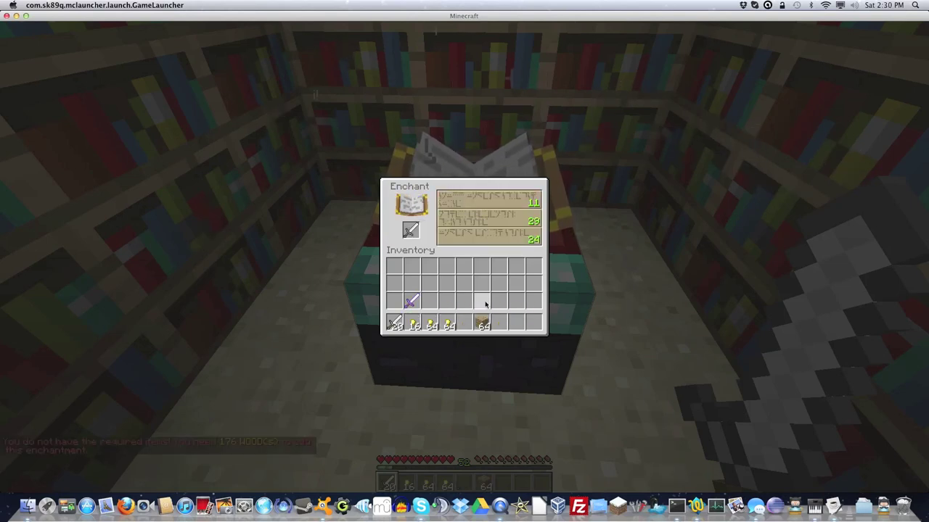
Step: Close the enchanting table and give the player 900 wood twice with the /give chat command
key(Escape)
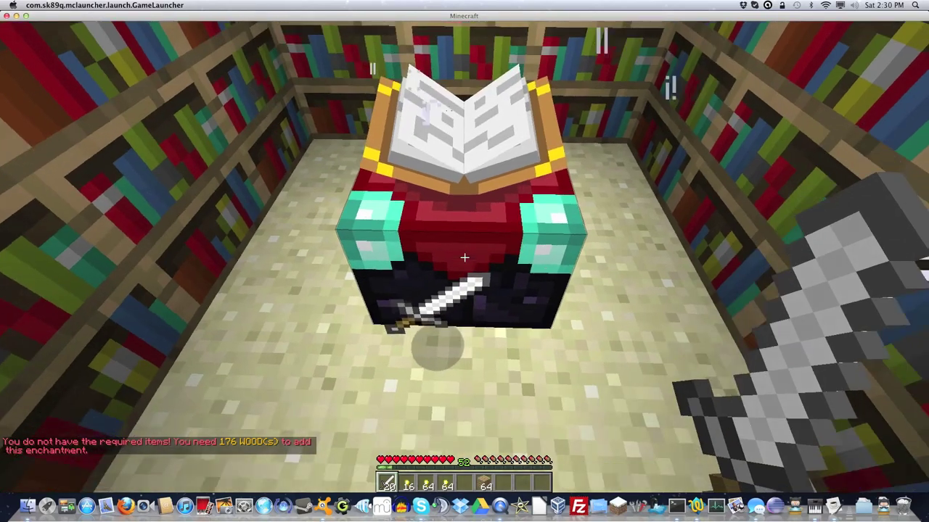
key(s)
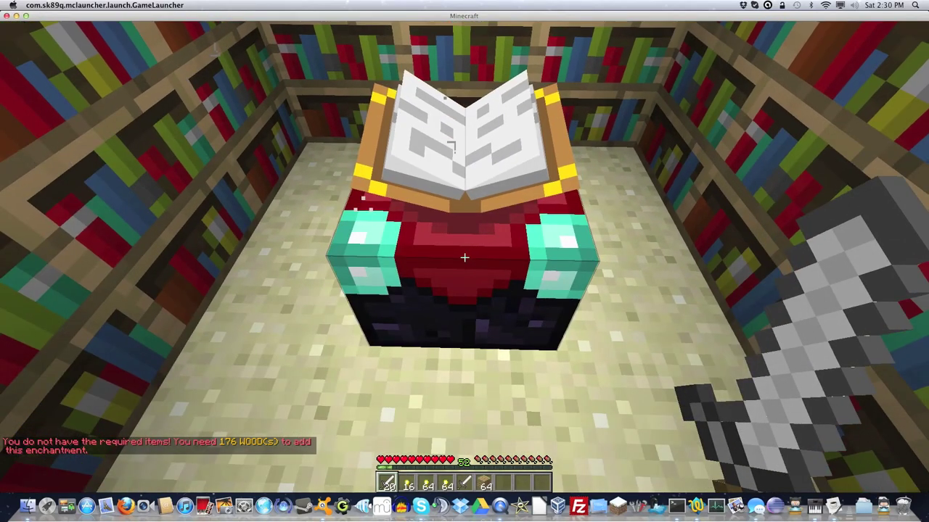
key(slash)
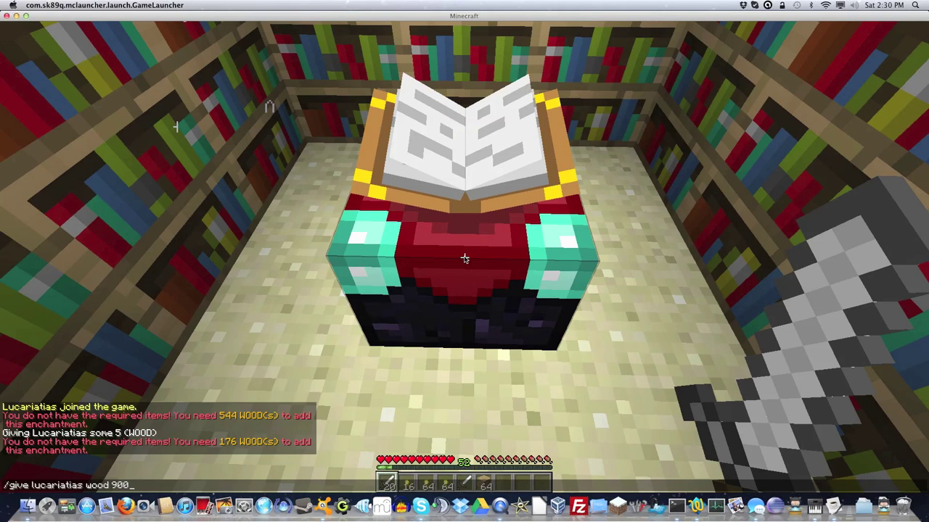
key(Return)
key(slash)
key(Up)
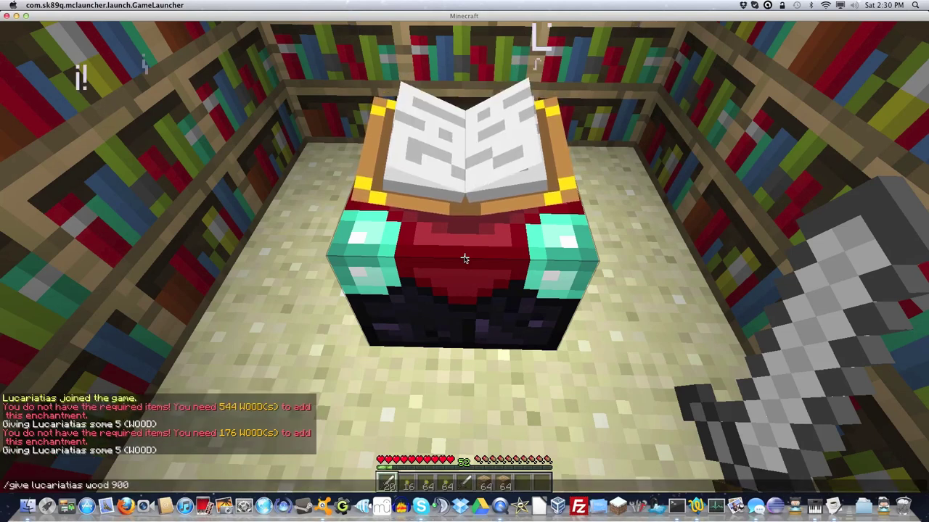
key(Return)
Step: Apply the level 10 enchantment to the single iron sword at the enchanting table and return the sword to the hotbar
key(w)
right_click(464, 258)
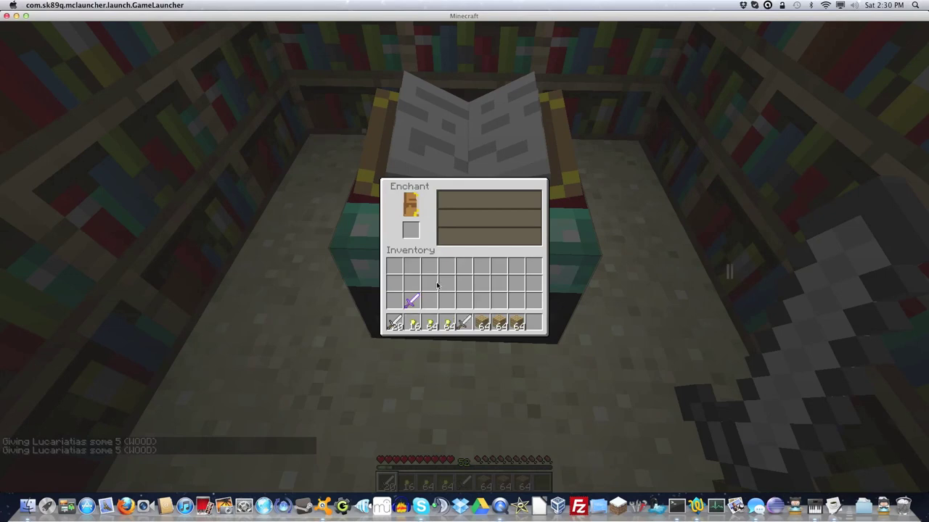
click(411, 233)
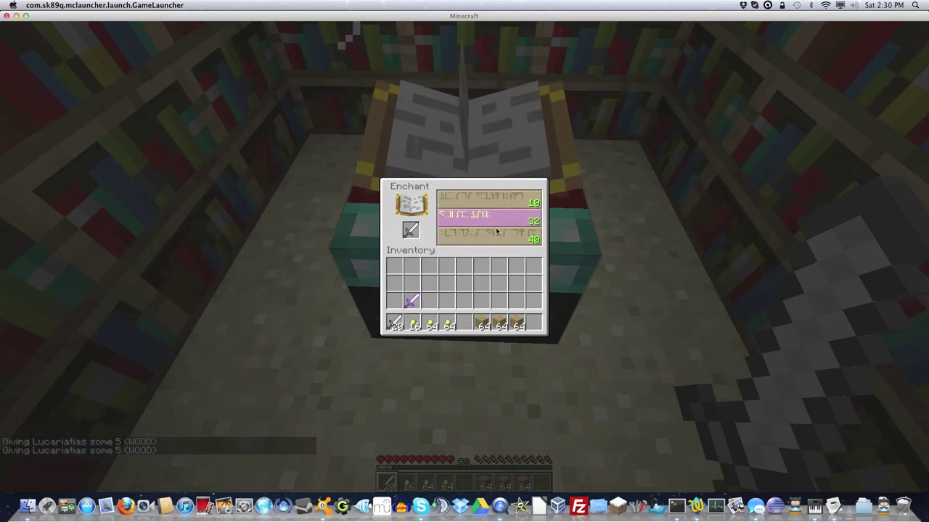
click(502, 196)
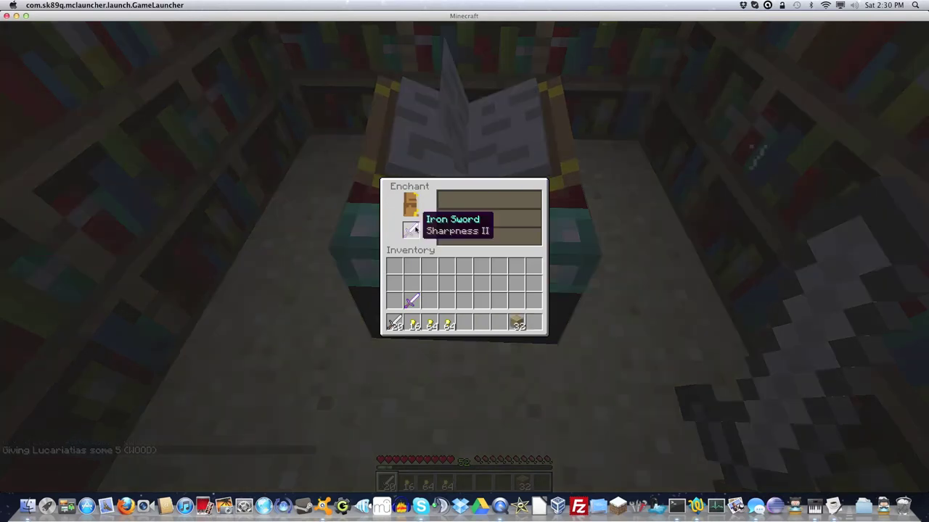
click(468, 320)
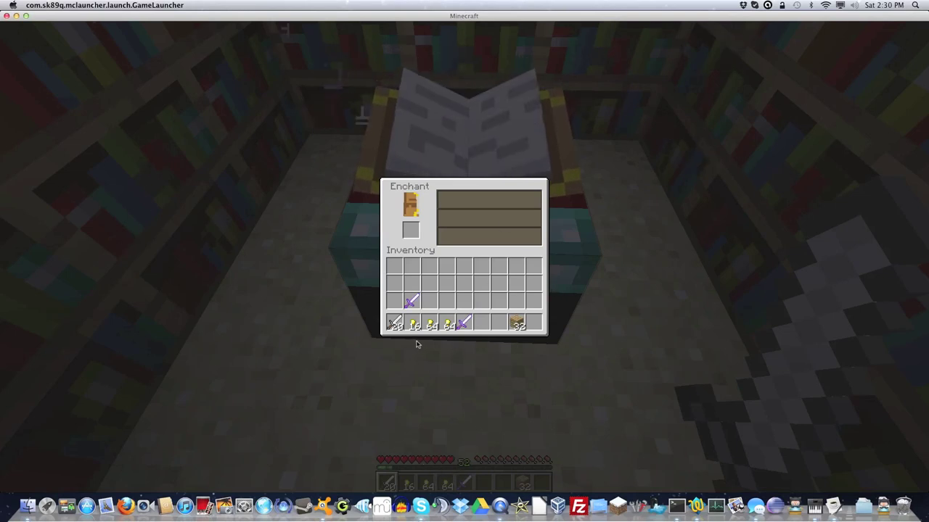
Step: Leave the enchanting room, kill the player character with the /kill chat command, and respawn
key(Escape)
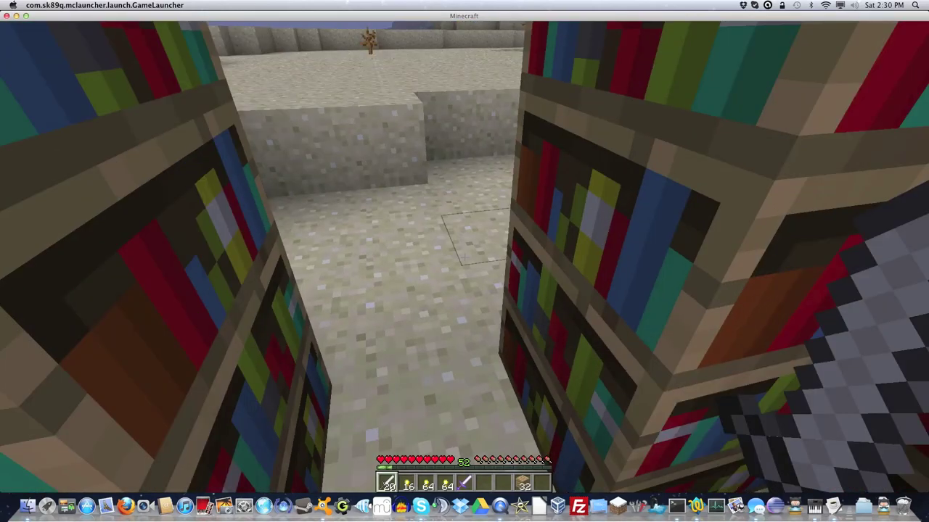
key(w)
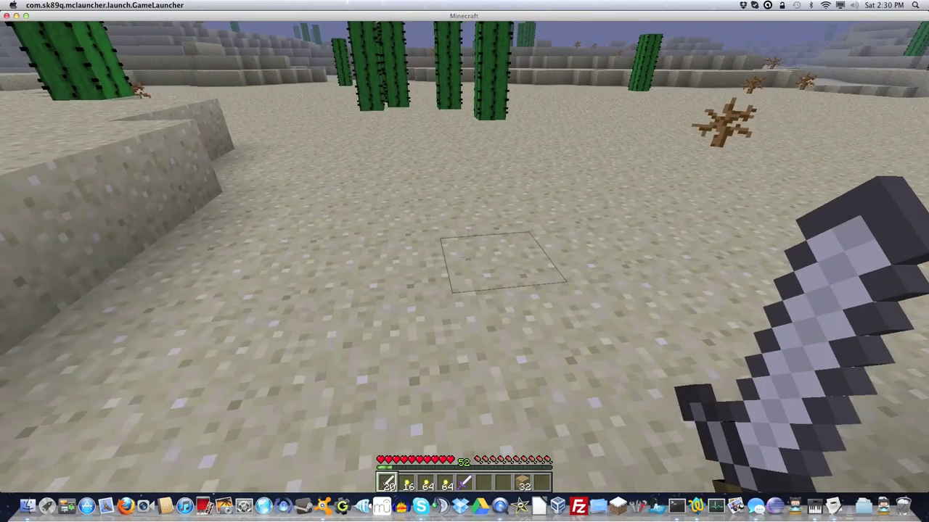
key(slash)
text(ll)
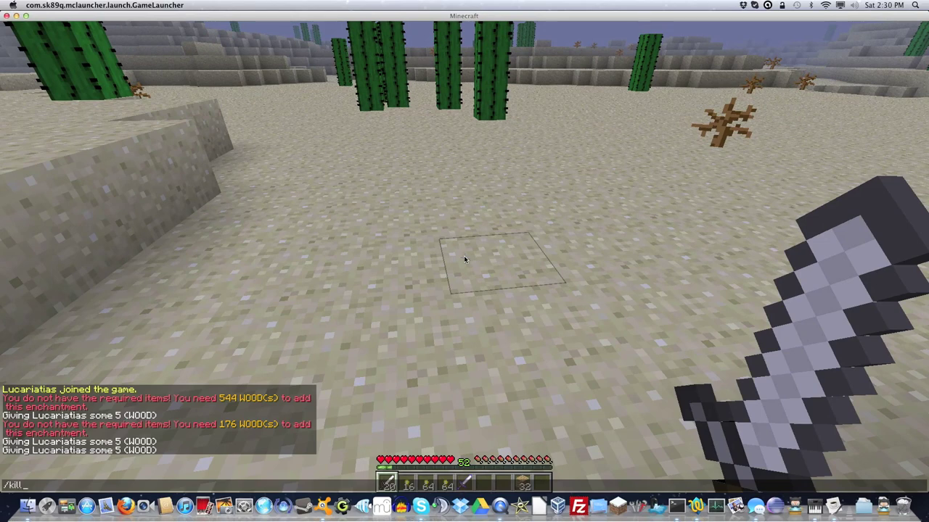
key(Return)
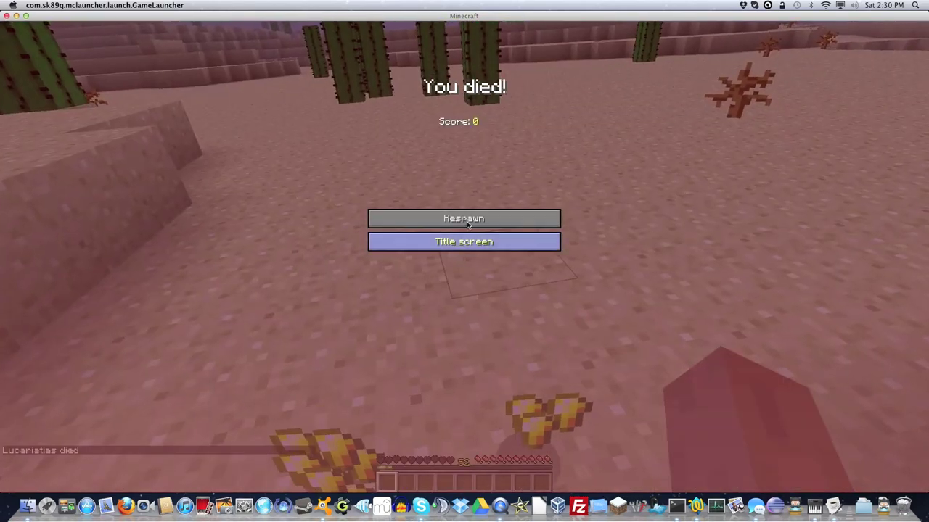
click(470, 220)
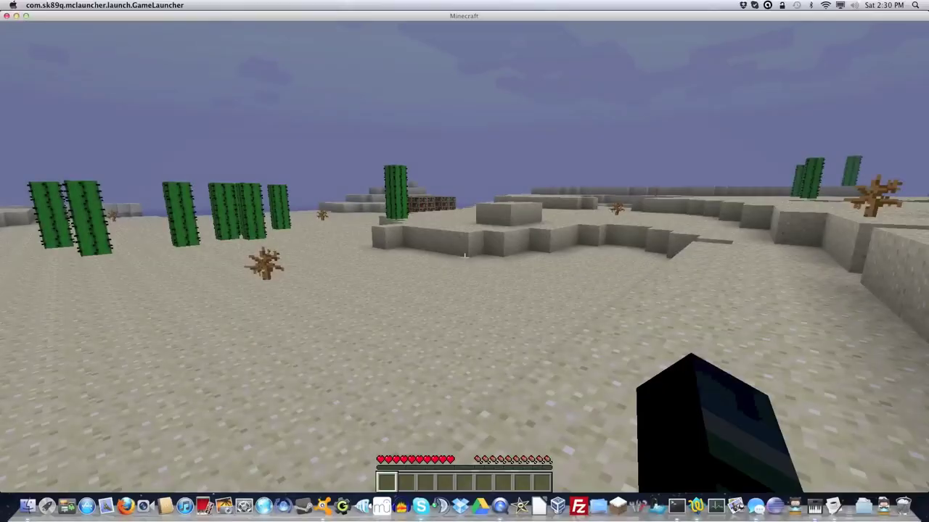
Step: Give the player an Iron_sword with the /give chat command
text(give)
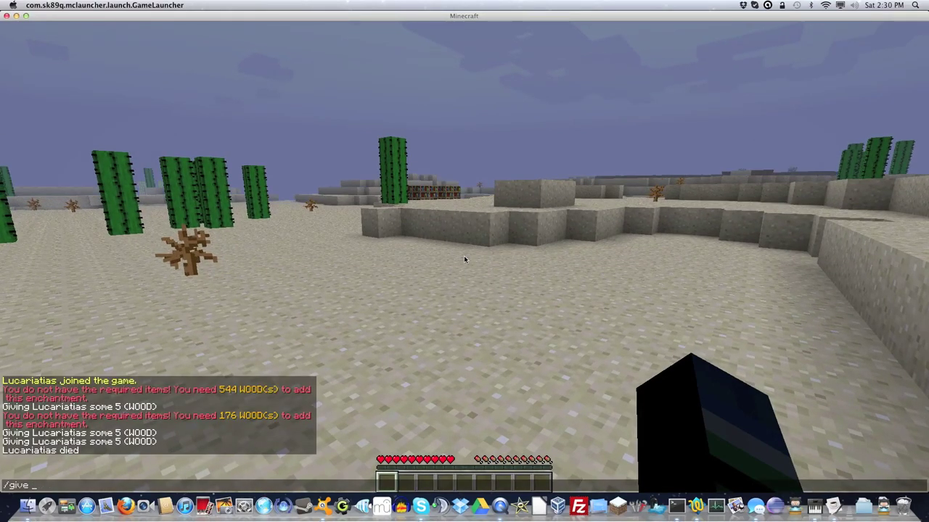
text( lucariatias Iron)
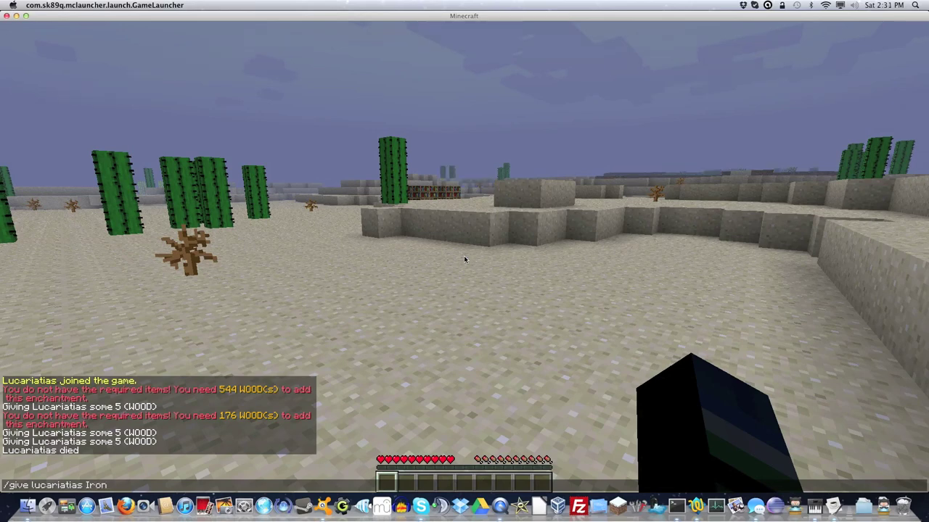
text(_sword)
key(Return)
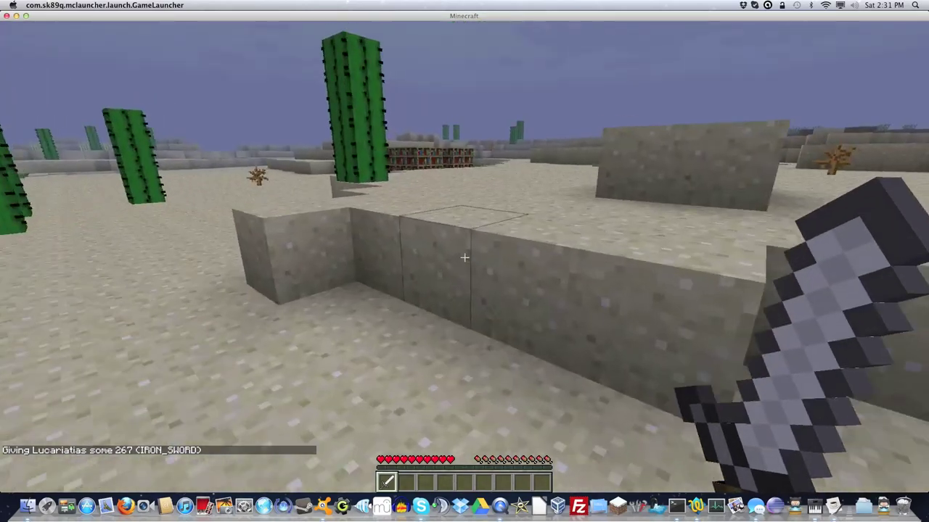
Step: Walk back to the enchanting table between the bookshelves and place the new iron sword in its item slot
key(w)
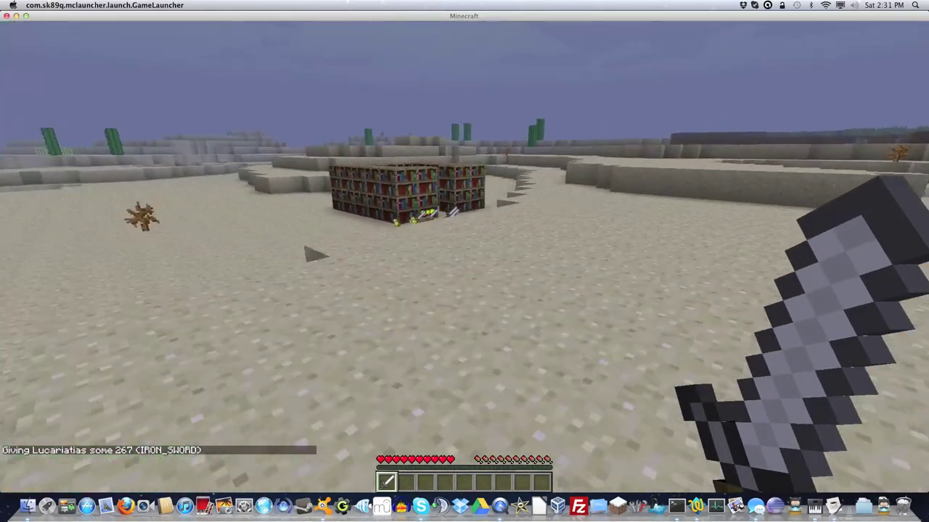
key(w)
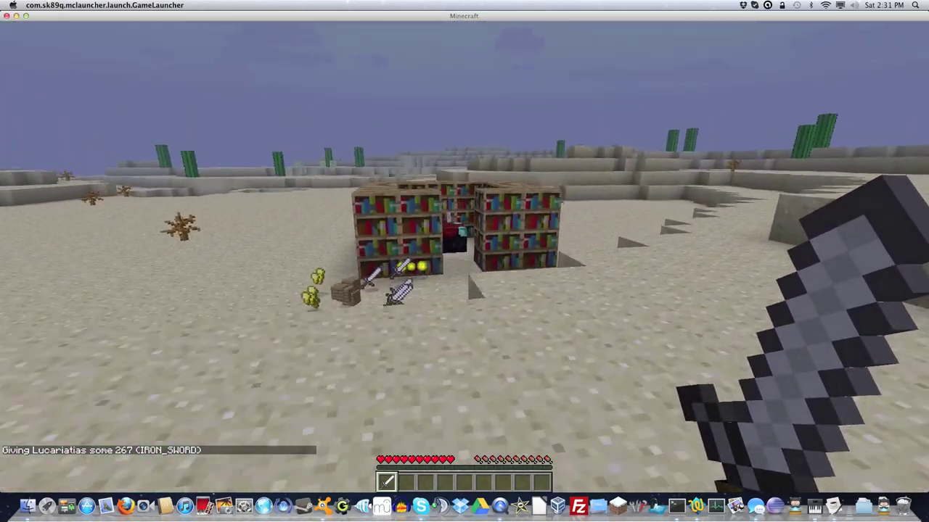
key(w)
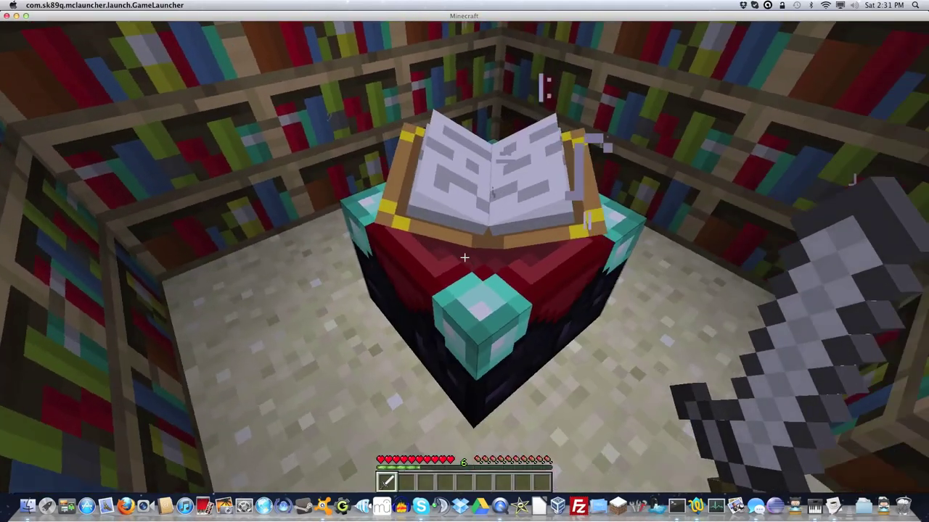
right_click(464, 259)
click(394, 310)
click(411, 233)
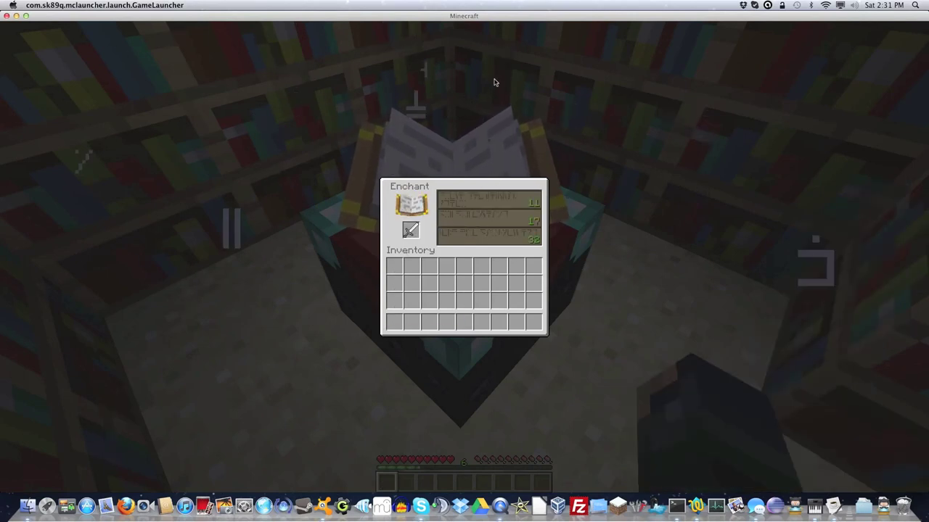
Step: Take the iron sword out of the enchanting table and put it back in the first hotbar slot
click(412, 231)
click(405, 323)
click(396, 322)
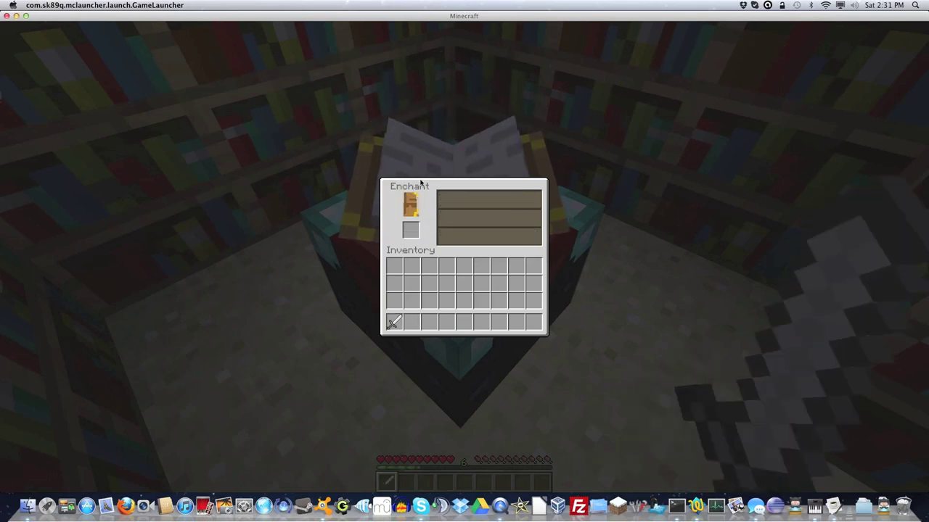